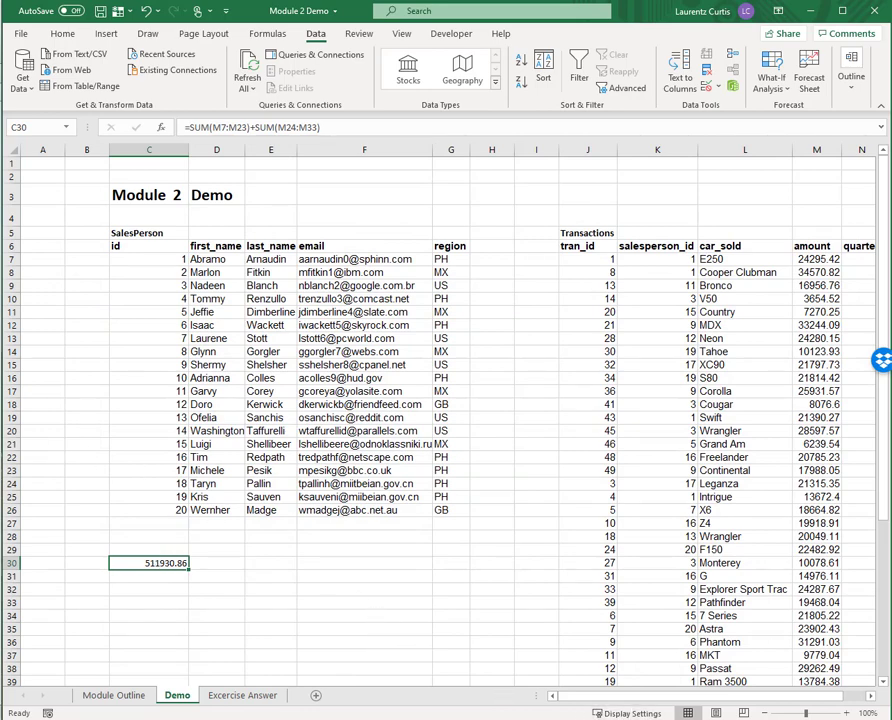
Open the formula in C30 for editing and inspect the second SUM's arguments in the function arguments dialog.
left_click_drag(620, 698, 643, 697)
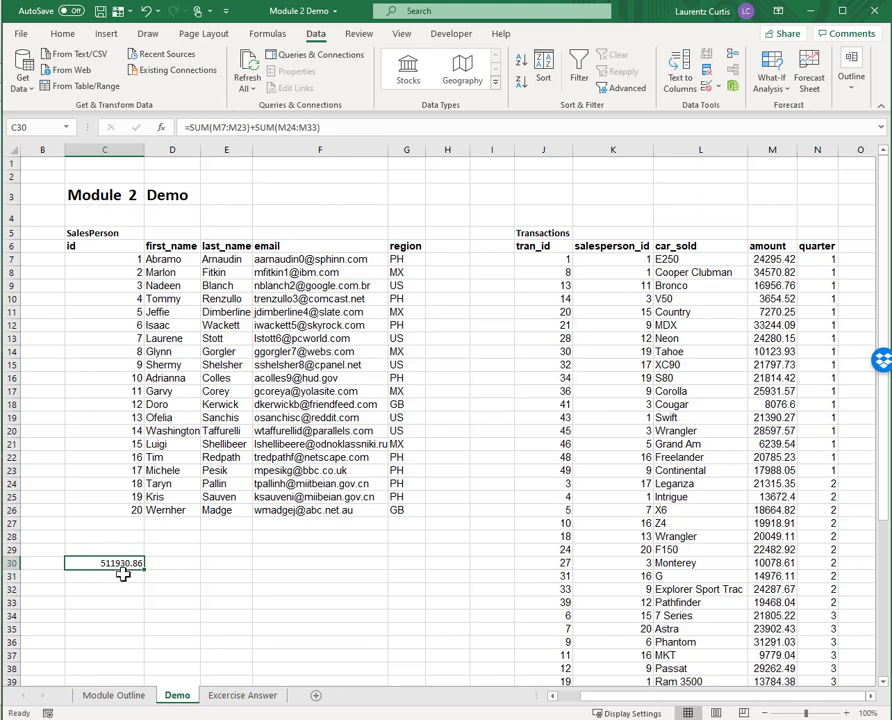
key("F2")
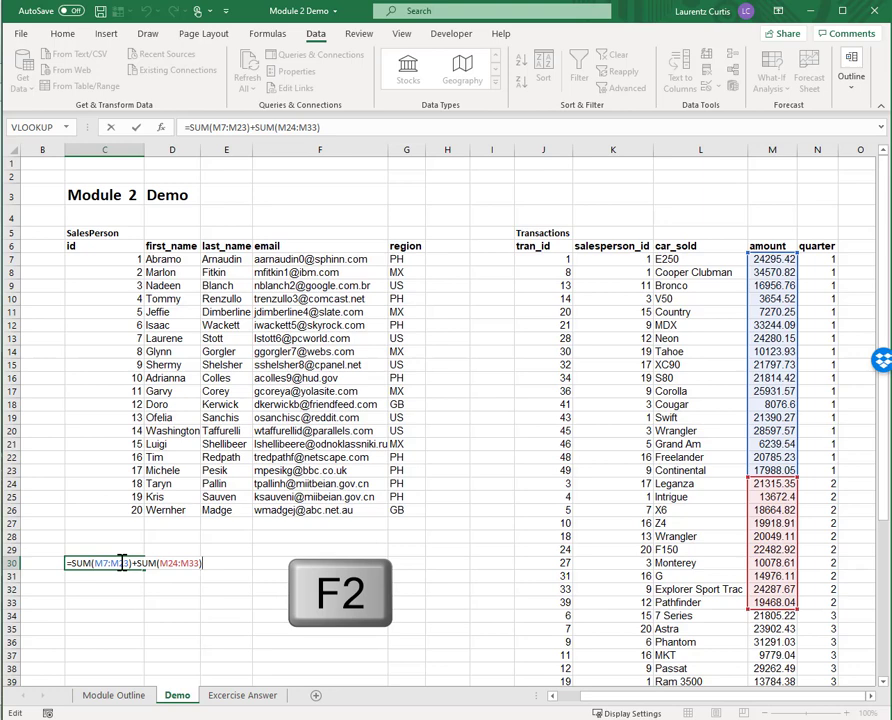
key("Left")
key("Left")
key("Left")
key("Left")
key("Left")
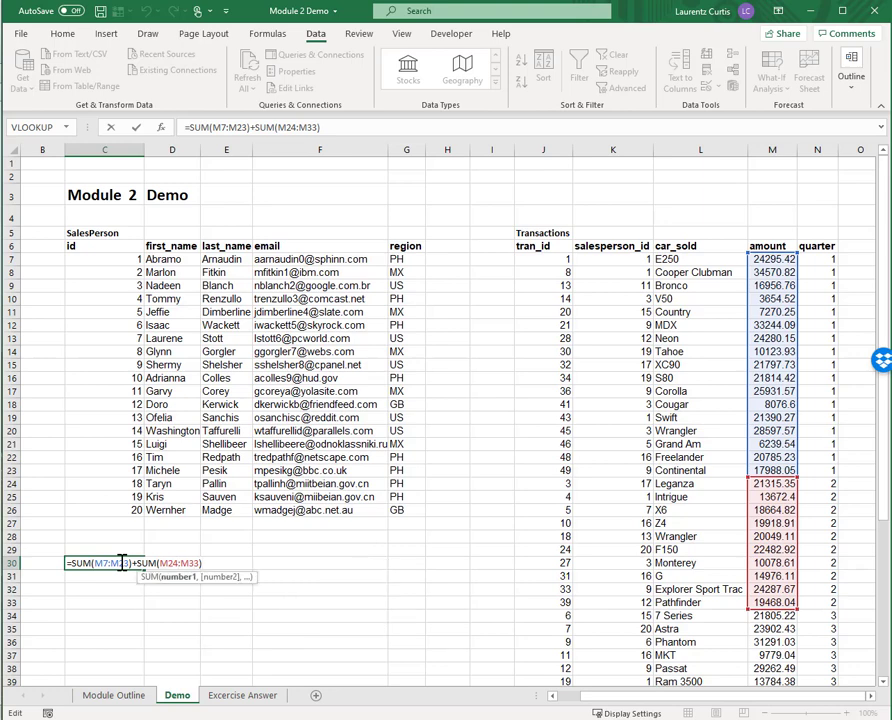
key("shift+Left")
key("shift+Left")
key("shift+Left")
key("ctrl+shift+Right")
key("shift+F3")
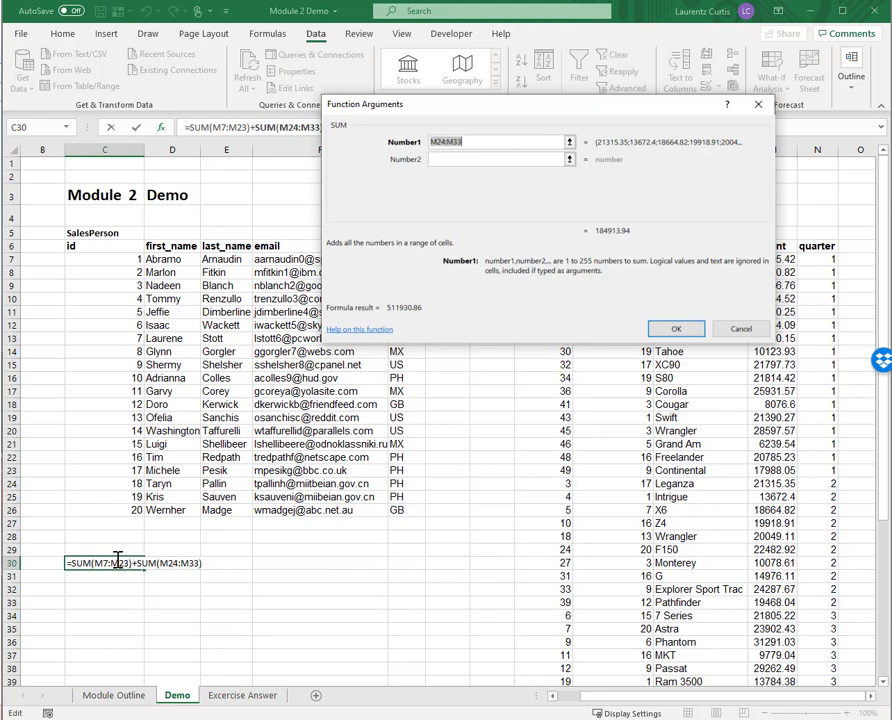
key("Return")
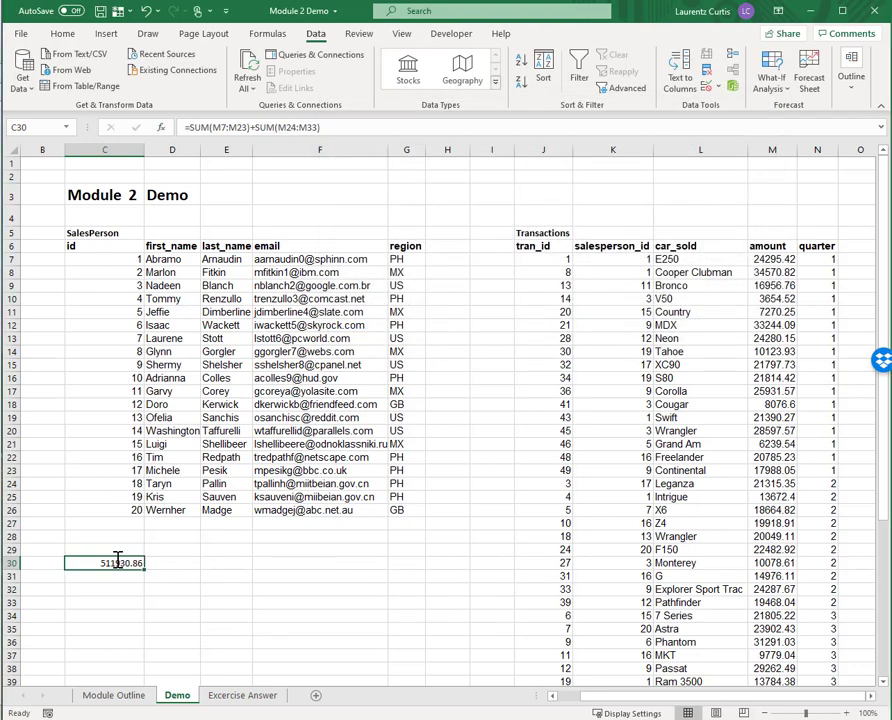
In cell O7 beside the first transaction's quarter, search the function list for "lookup" and insert VLOOKUP.
key("Tab")
key("ctrl+Up")
key("ctrl+Up")
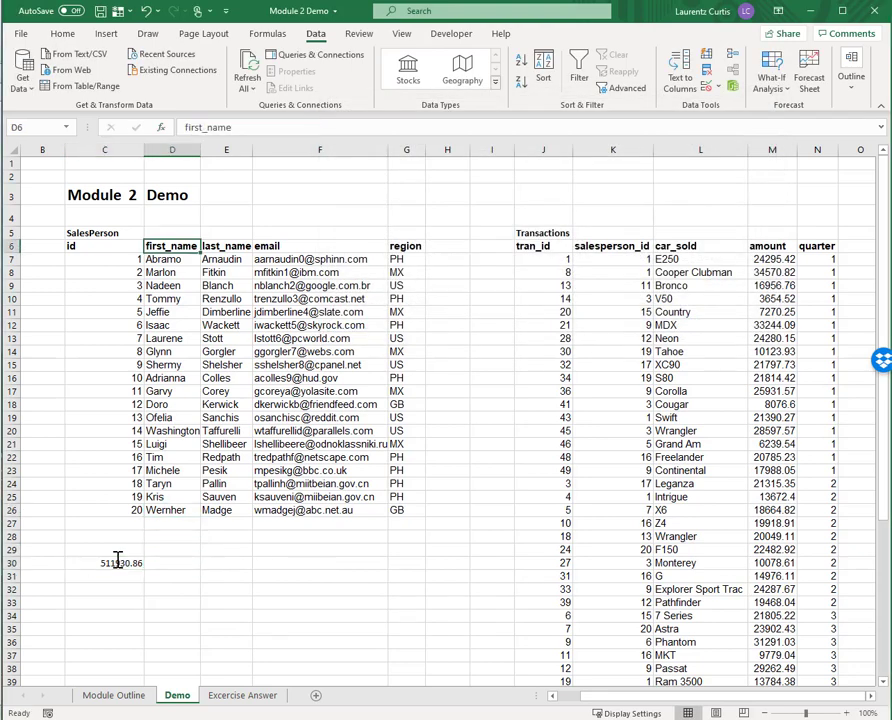
key("ctrl+Right")
key("Right")
key("Right")
key("Right")
key("Right")
key("Right")
key("Right")
key("Right")
key("Right")
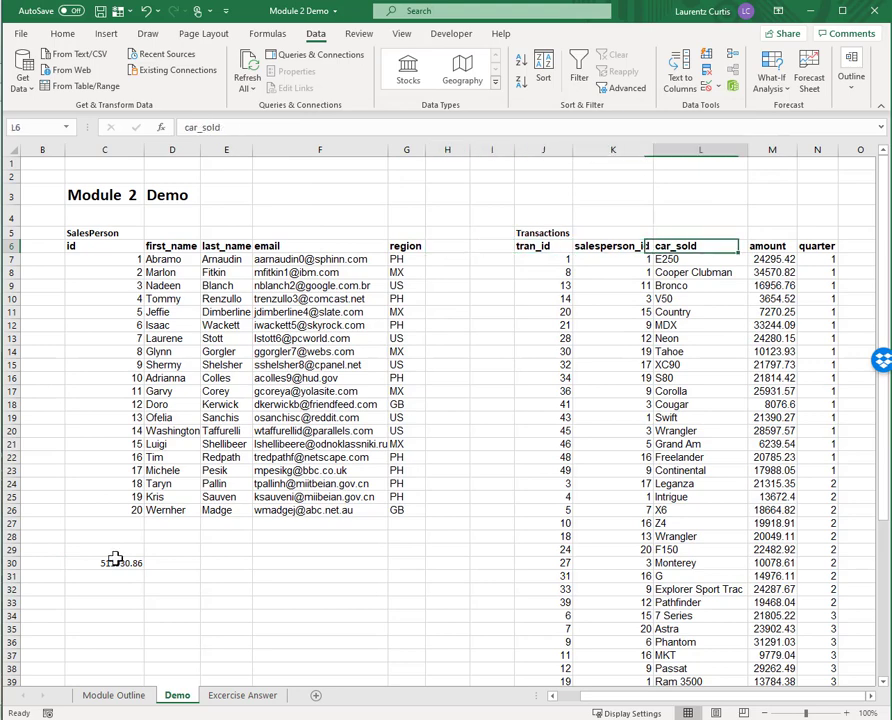
key("Down")
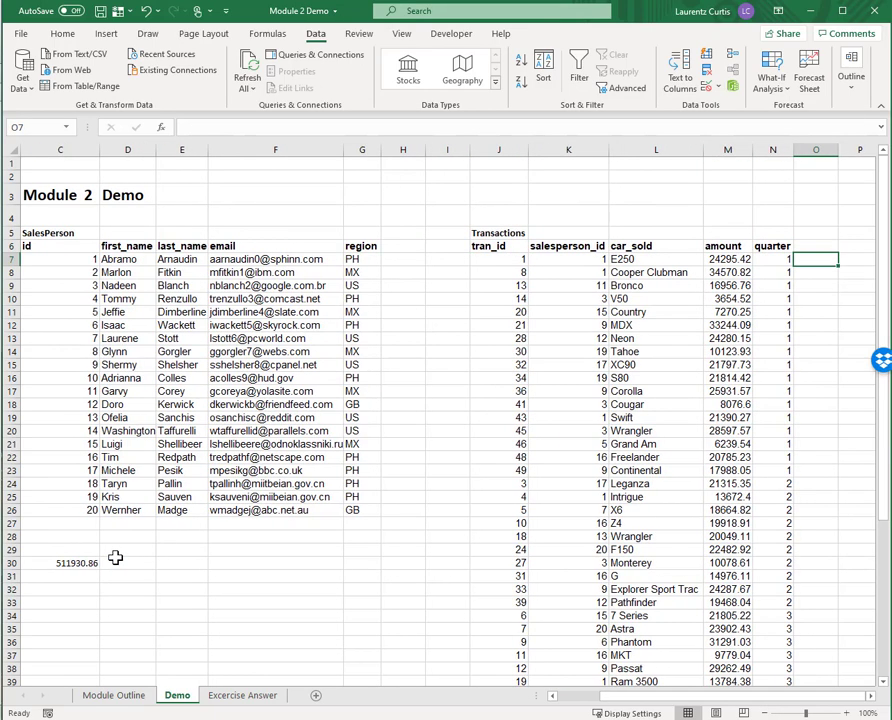
type("=")
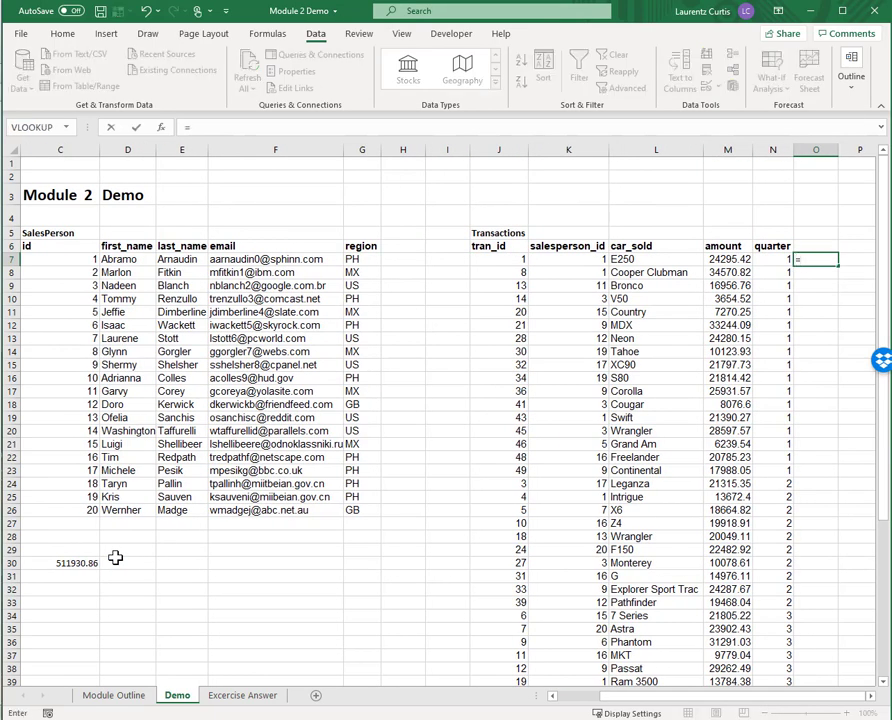
key("Escape")
key("shift+F3")
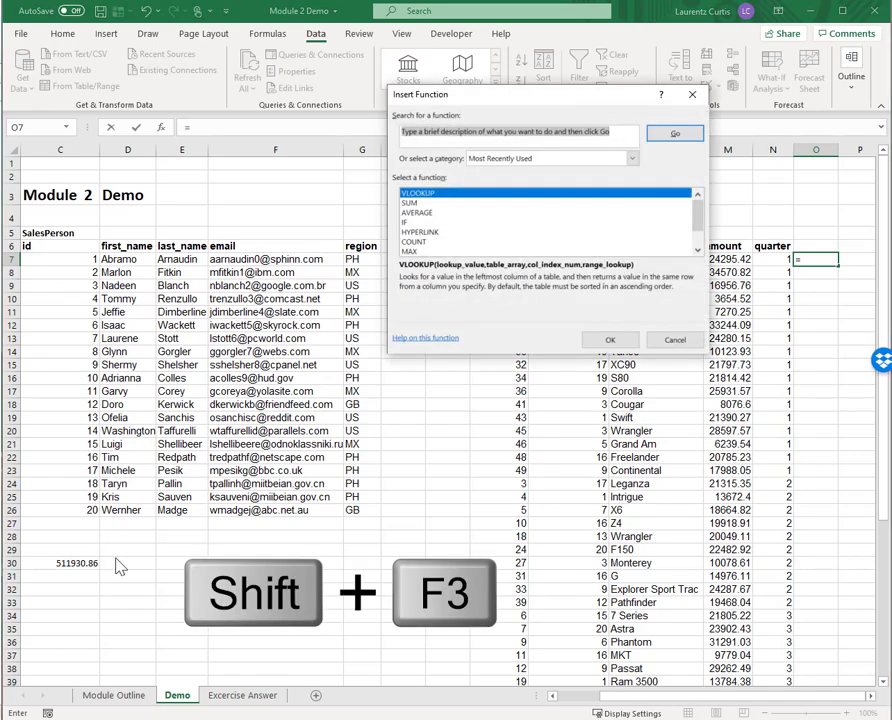
type("lookup")
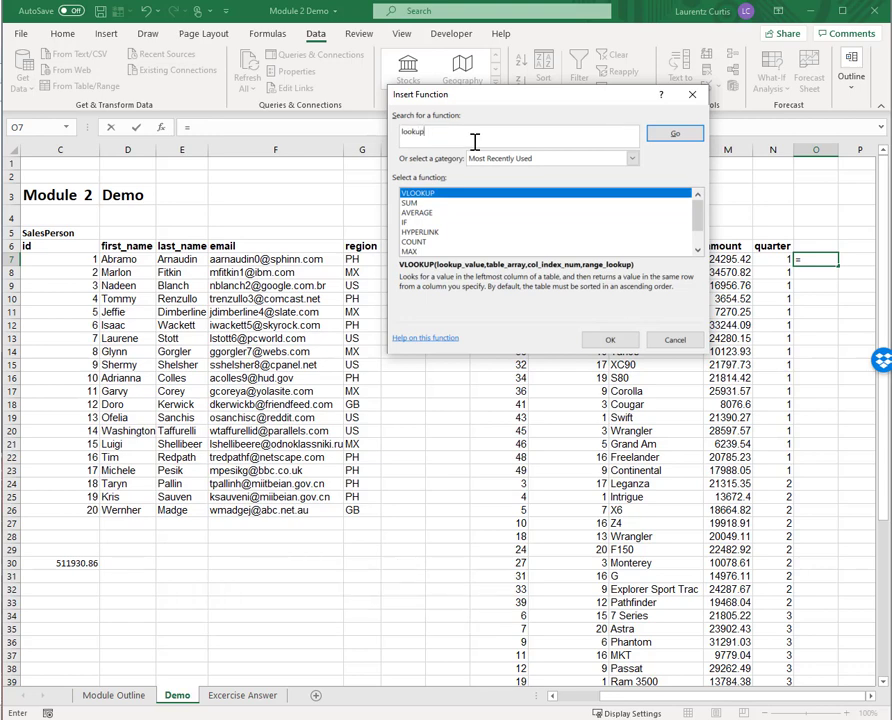
key("Return")
key("Down")
key("Down")
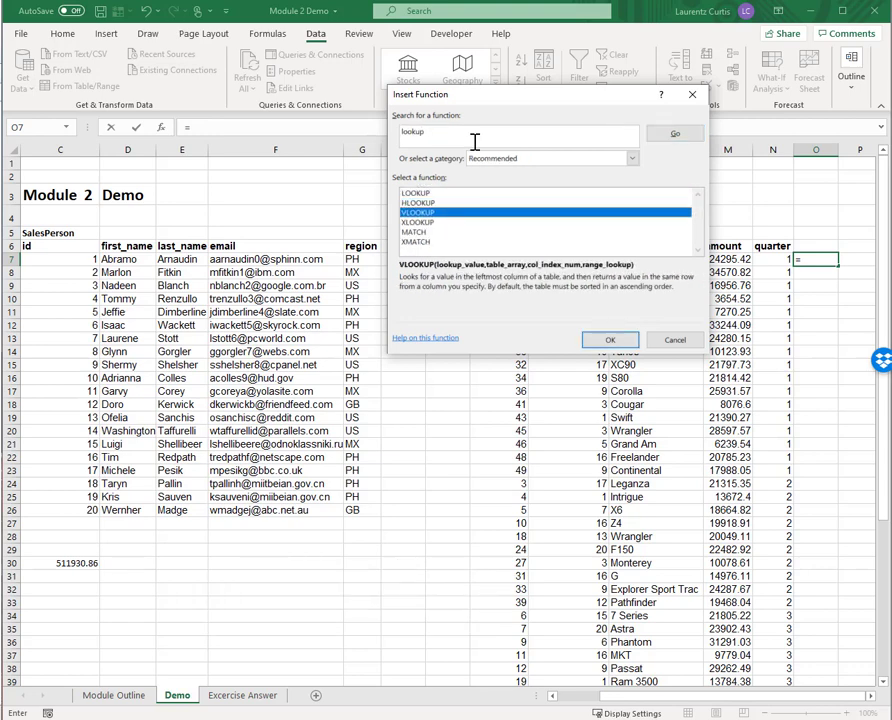
key("Return")
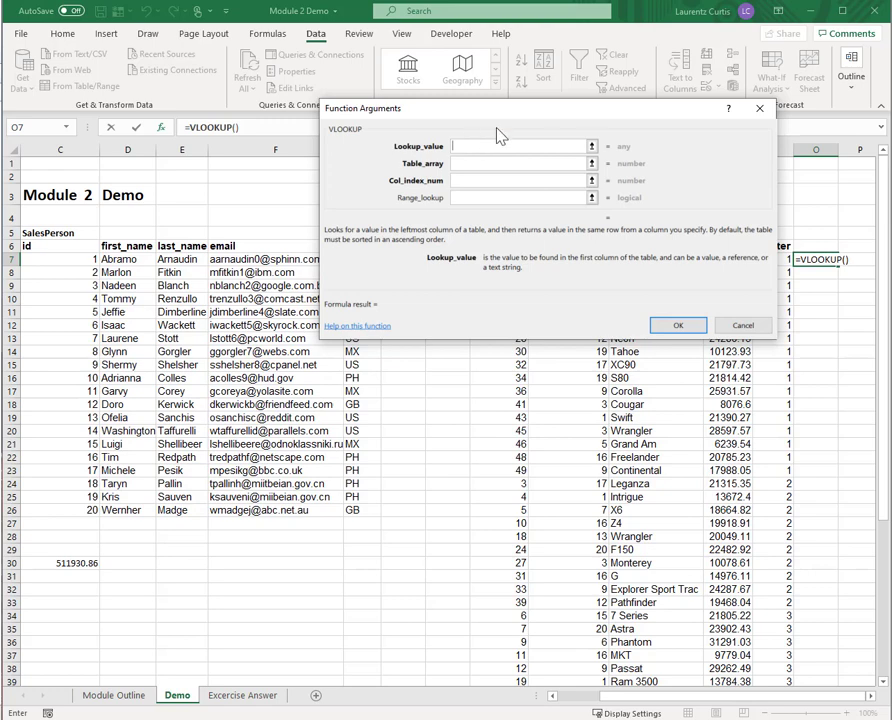
Set the VLOOKUP arguments to K7, C6:G26, 5 and FALSE, and fill the formula down column O.
left_click_drag(536, 114, 363, 441)
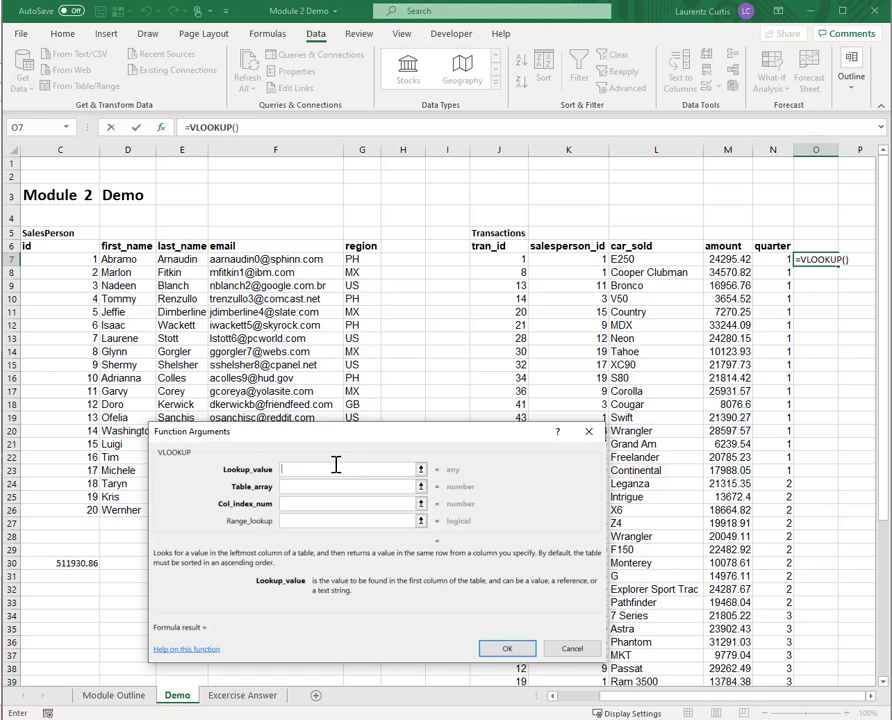
type("K7")
key("Tab")
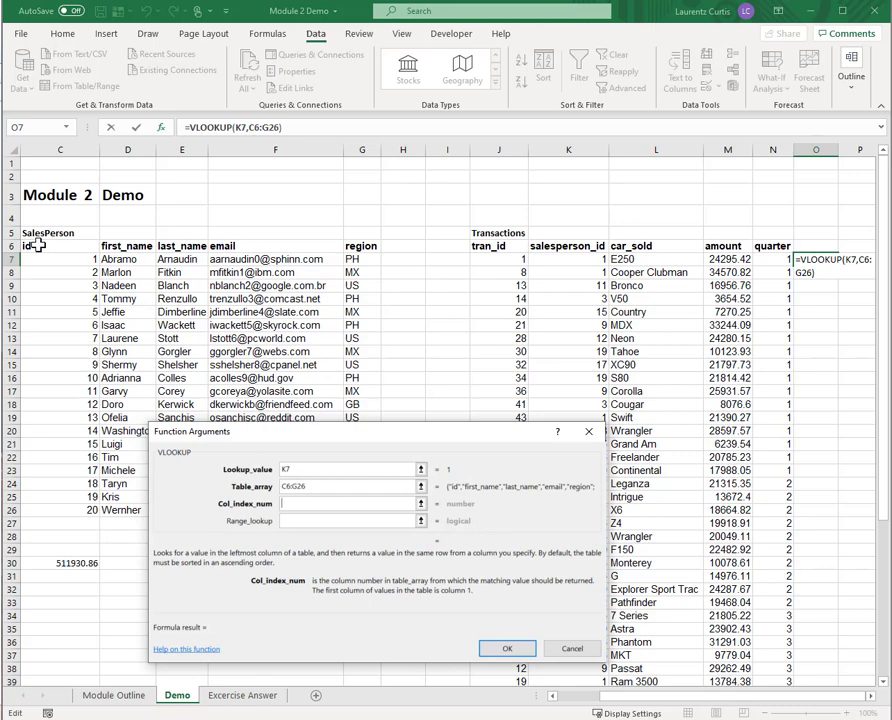
type("5")
key("Tab")
type("FALSE")
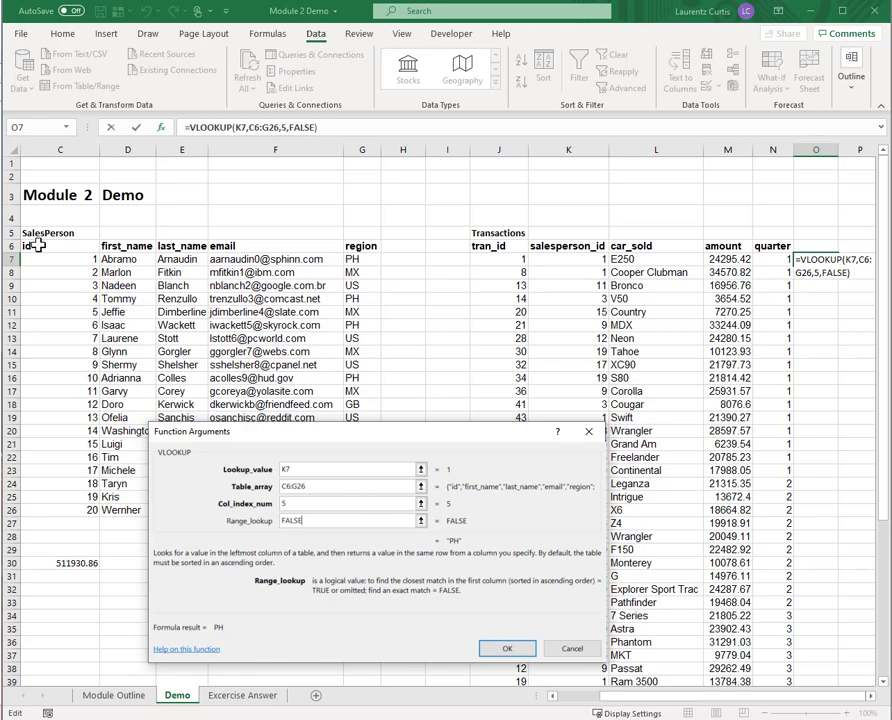
key("Return")
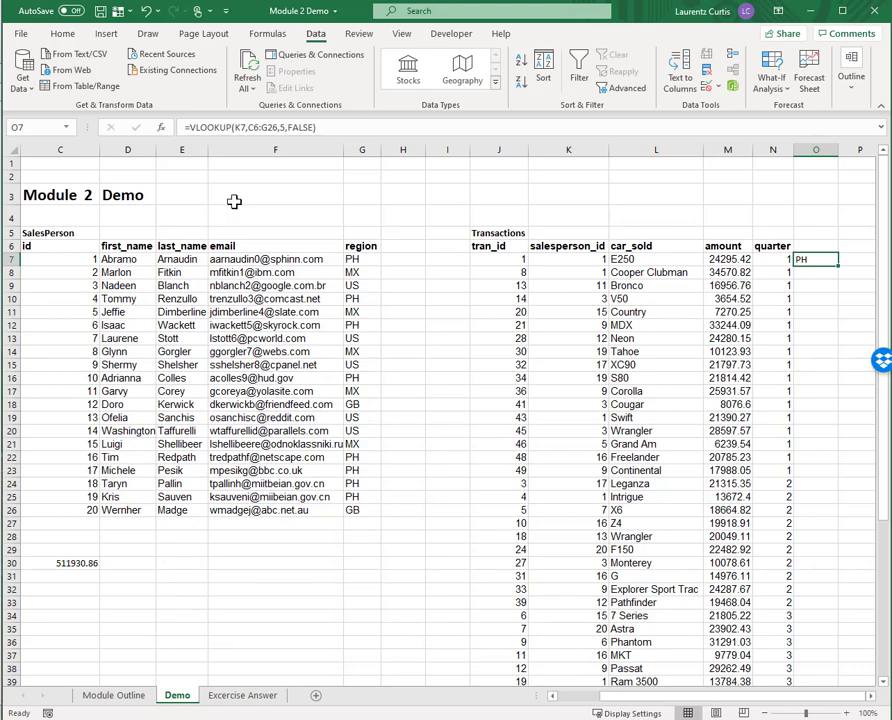
double_click(840, 268)
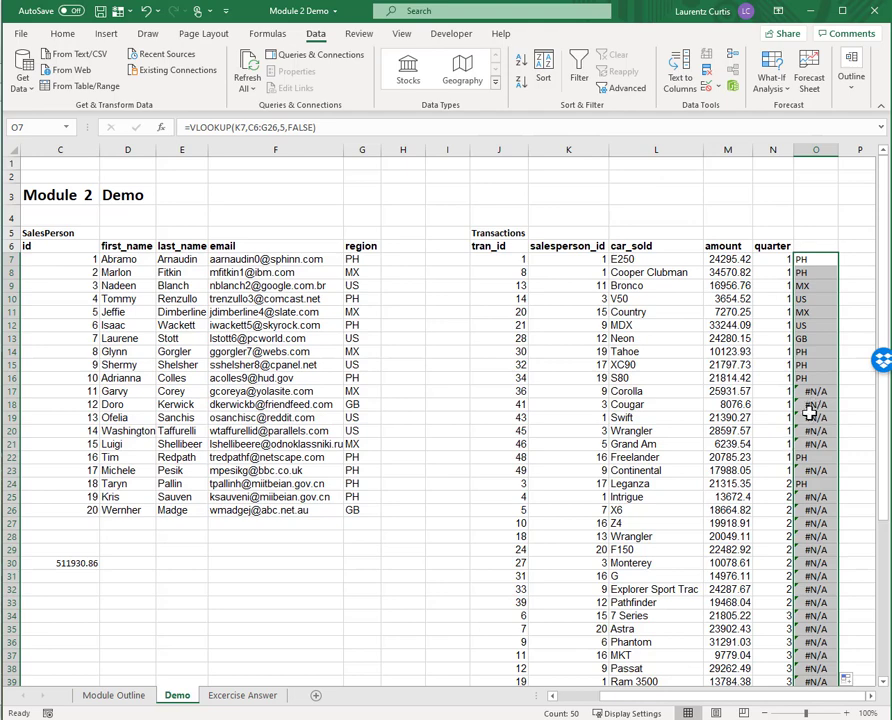
Make the O7 formula's references absolute as $K$7 and $C$6:$G$26, and refill it down column O.
left_click(812, 264)
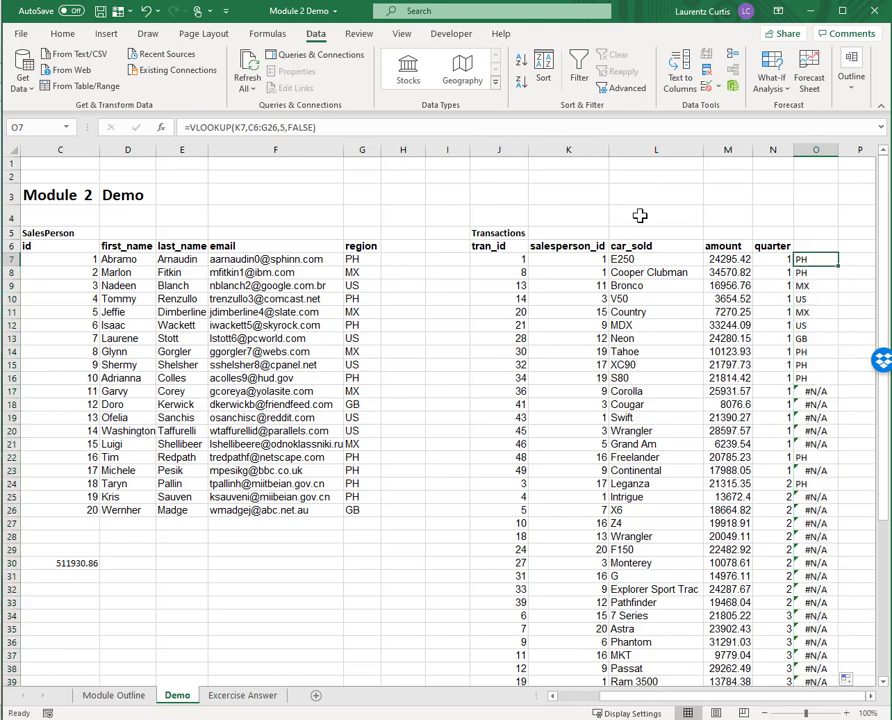
left_click(241, 127)
key("F4")
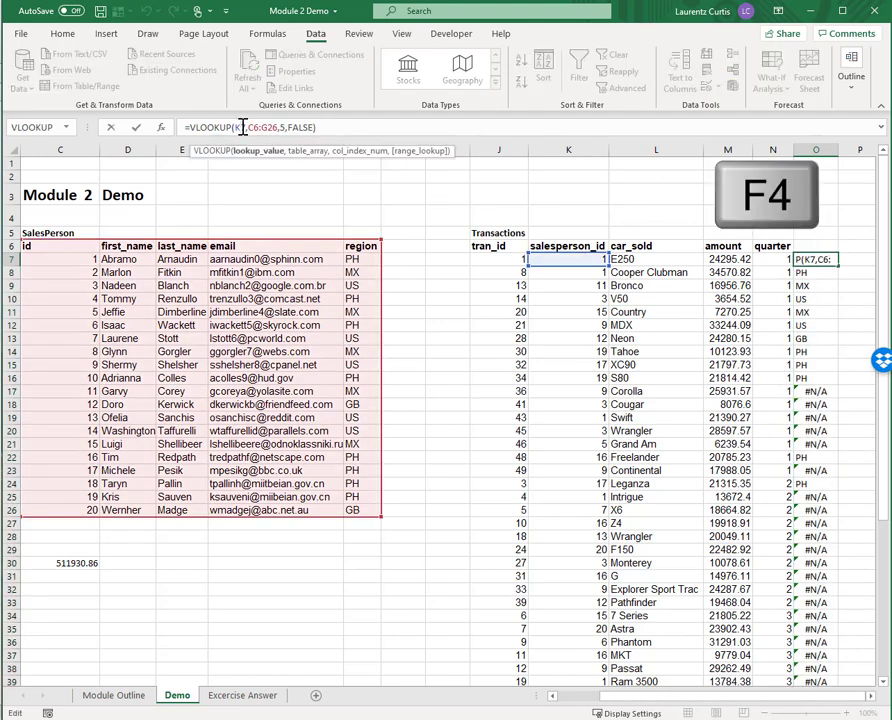
key("F4")
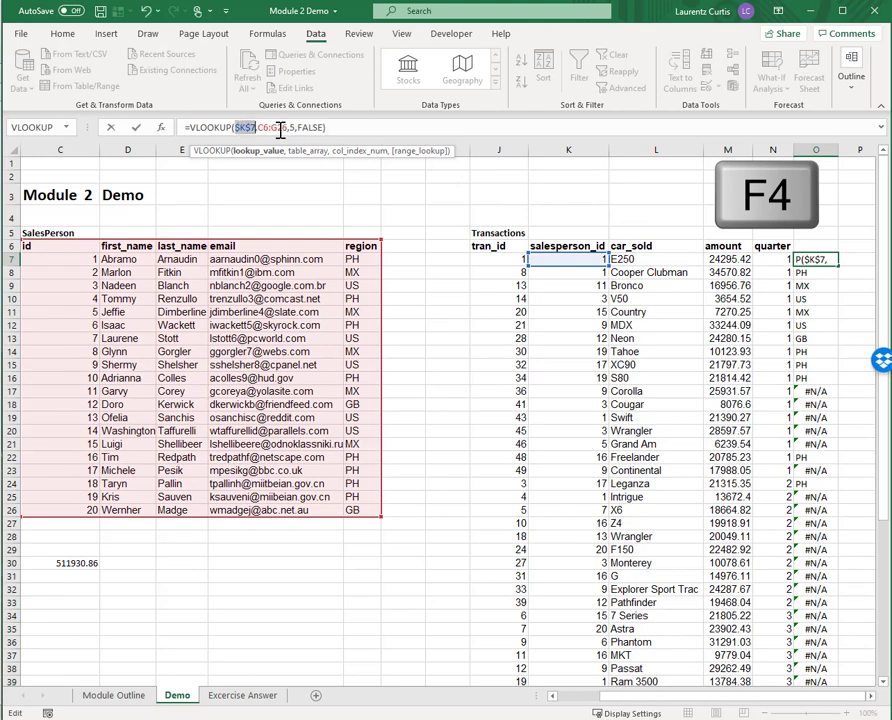
left_click(278, 126)
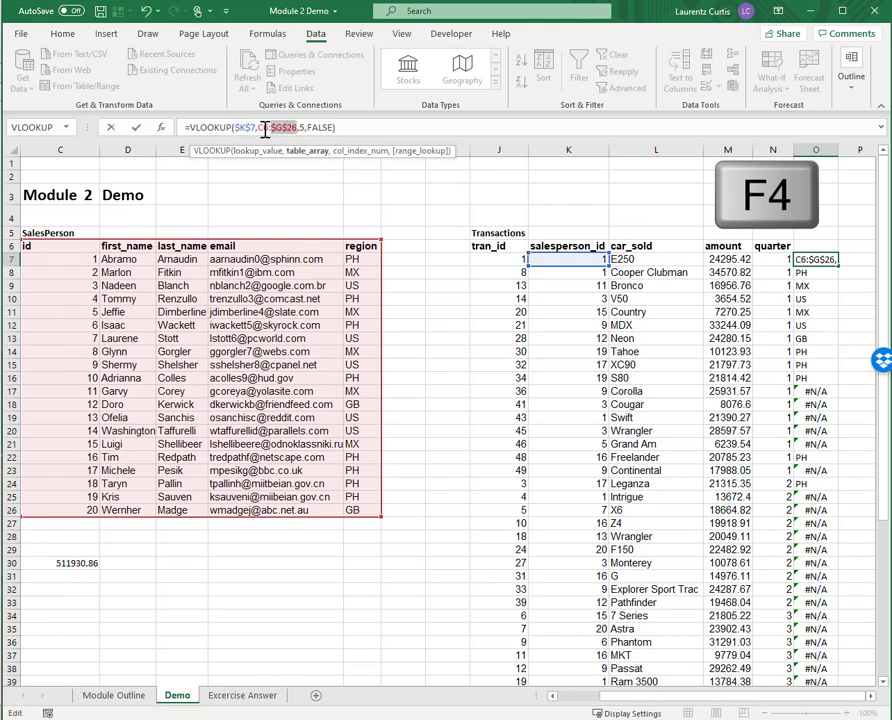
key("F4")
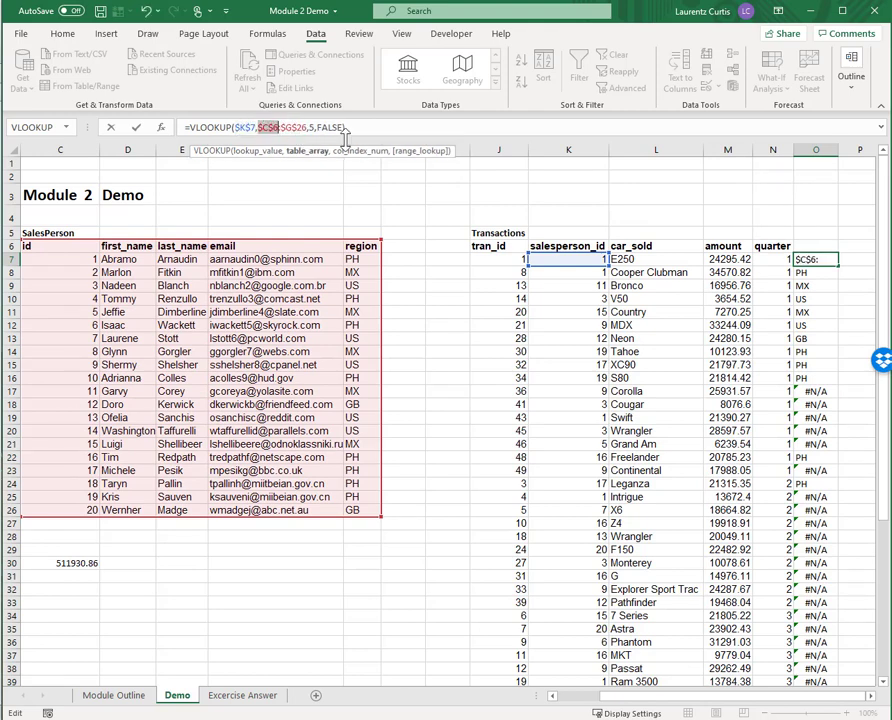
key("Return")
left_click(826, 259)
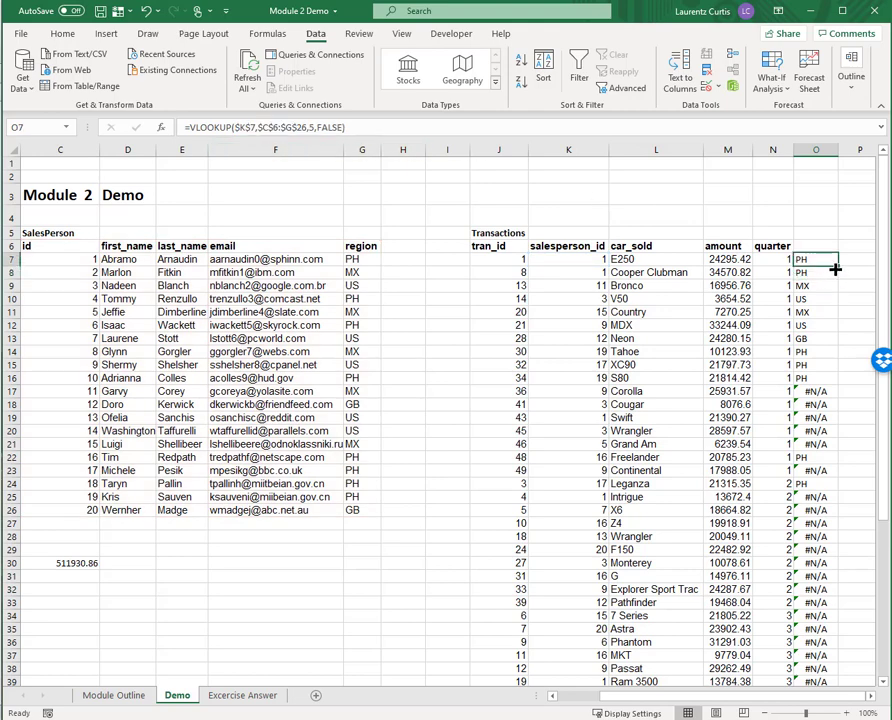
double_click(838, 266)
Change the lookup value in O7 back to the relative reference K7 and refill the formula down column O.
left_click(806, 258)
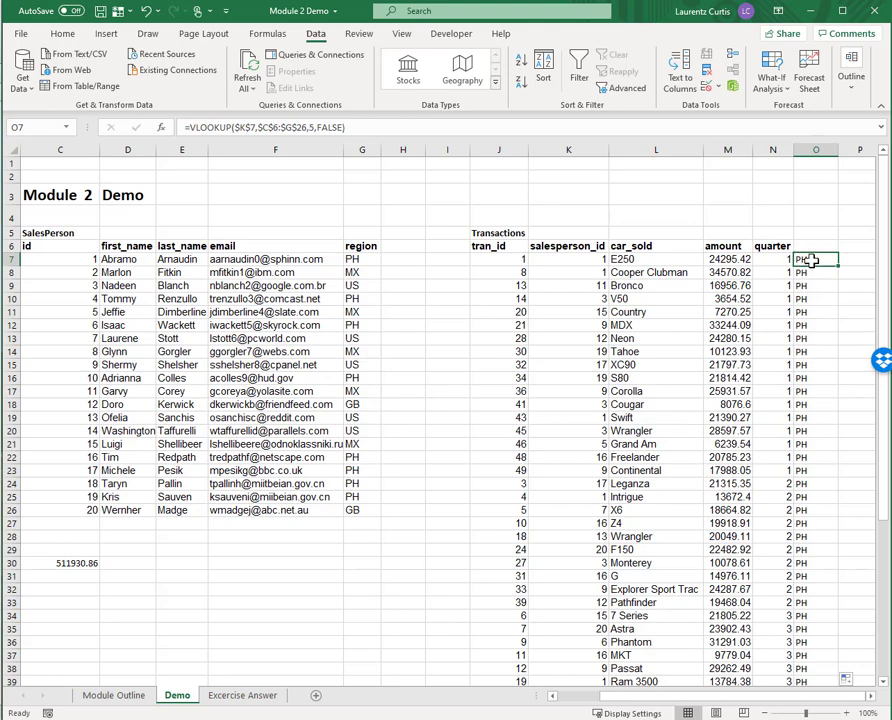
left_click(253, 126)
key("BackSpace")
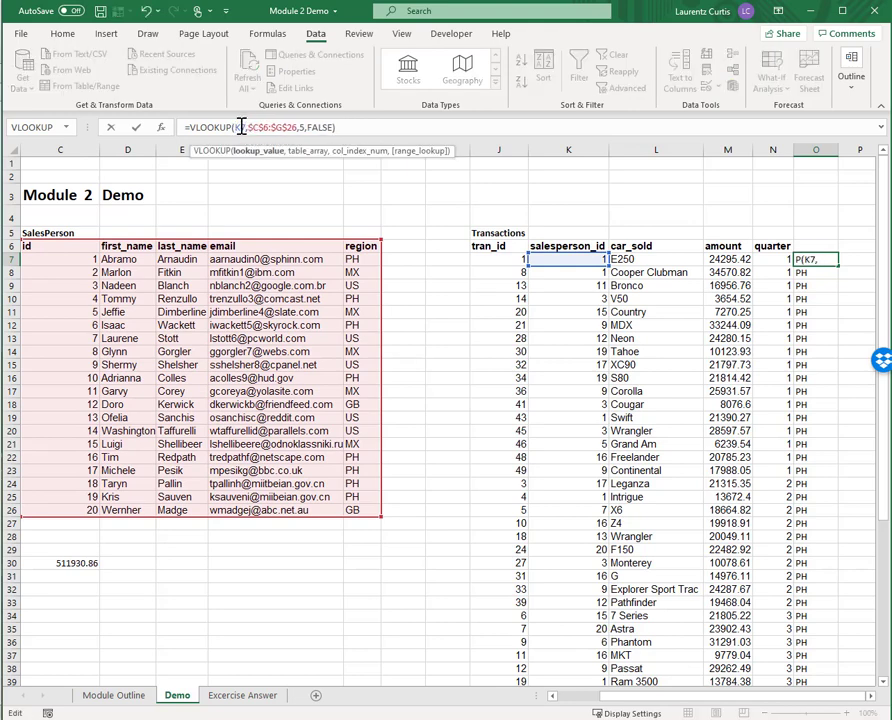
key("Return")
left_click(818, 262)
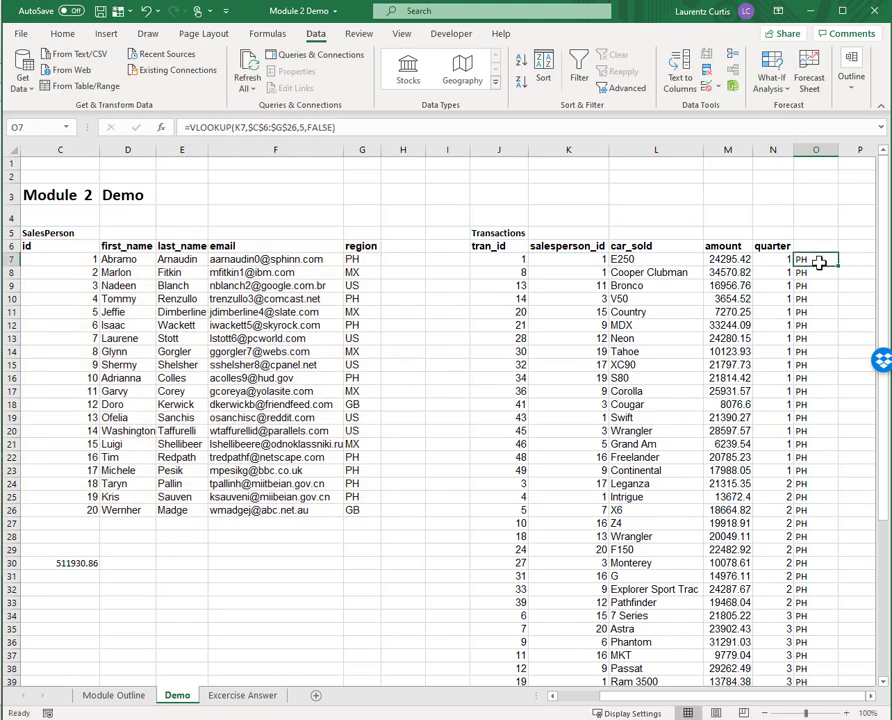
double_click(838, 265)
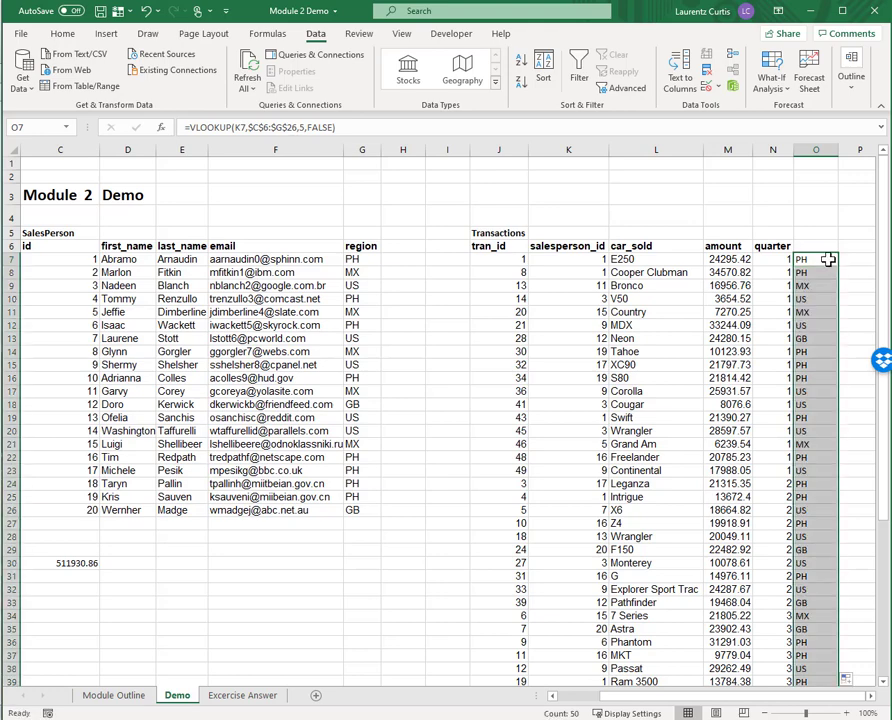
Start a new =VLOOKUP( formula in cell O7 and insert the function's argument names as placeholders.
left_click(820, 258)
type("=VLOOKUP(")
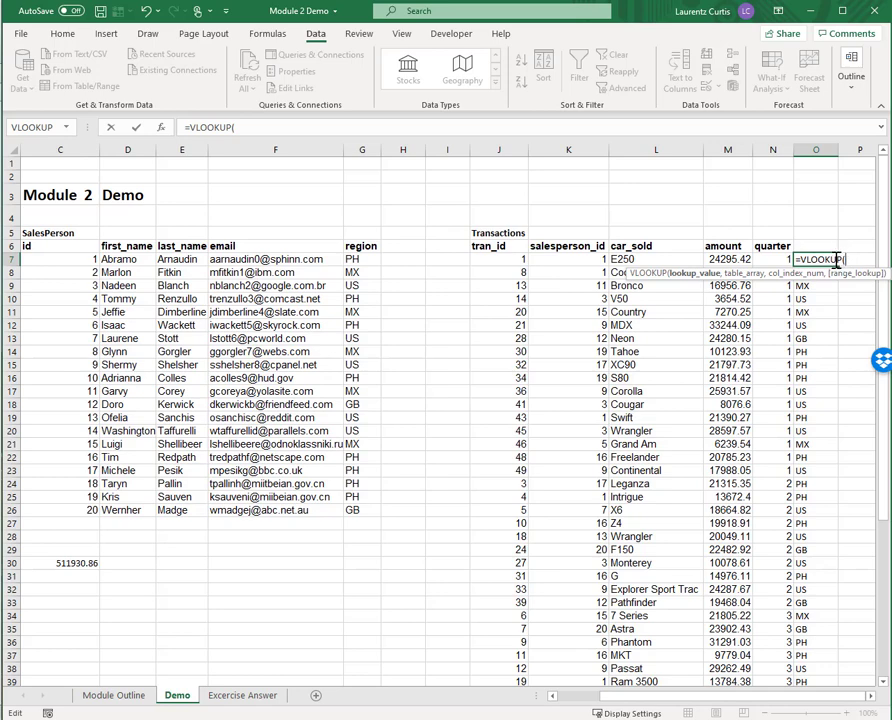
key("ctrl+shift+a")
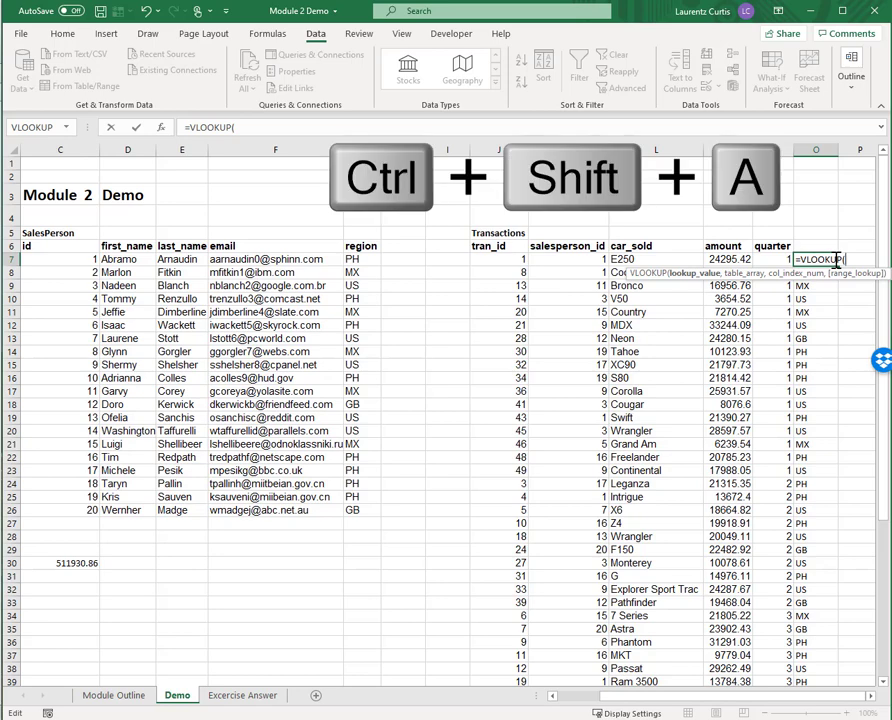